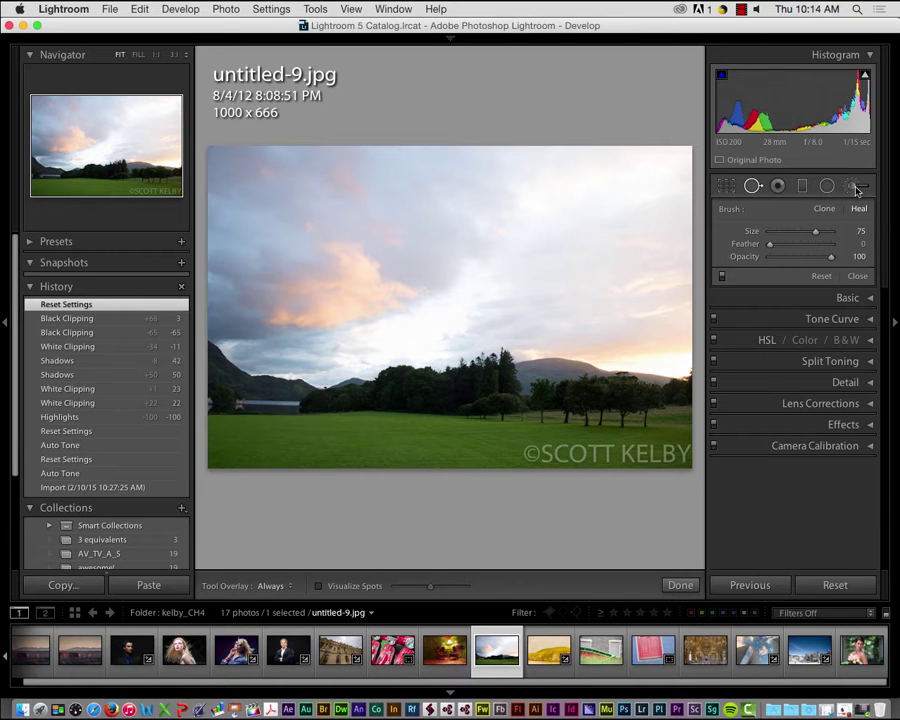
Step: Paint over the sky with the Adjustment Brush at size 14.0, using Temp 59, Exposure -0.86 and Highlights -21
left_click(853, 186)
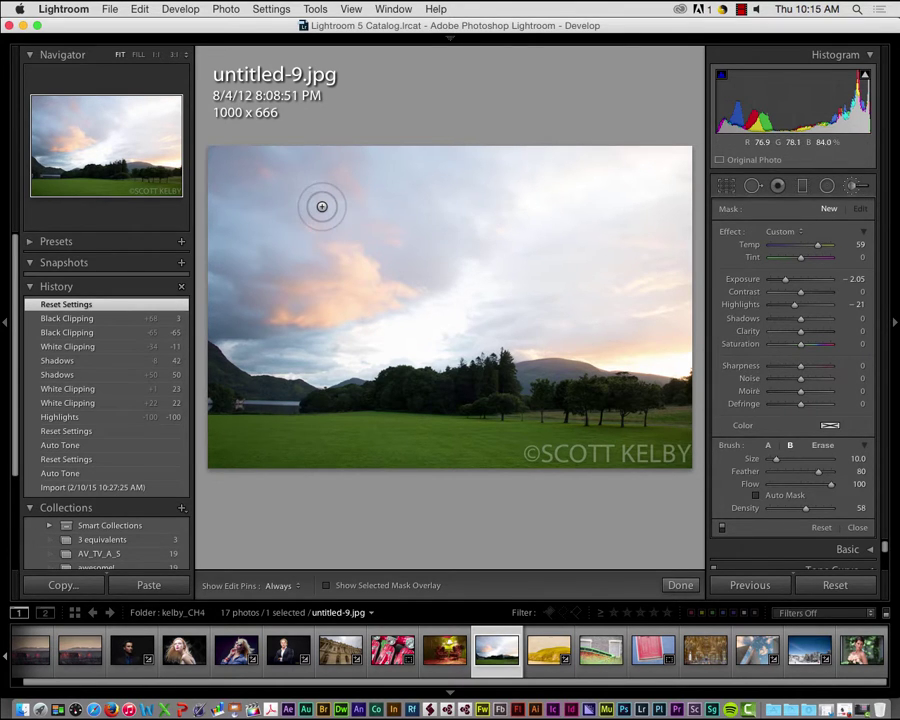
scroll(321, 206, "up", 3)
key("bracketright")
left_click_drag(789, 284, 797, 284)
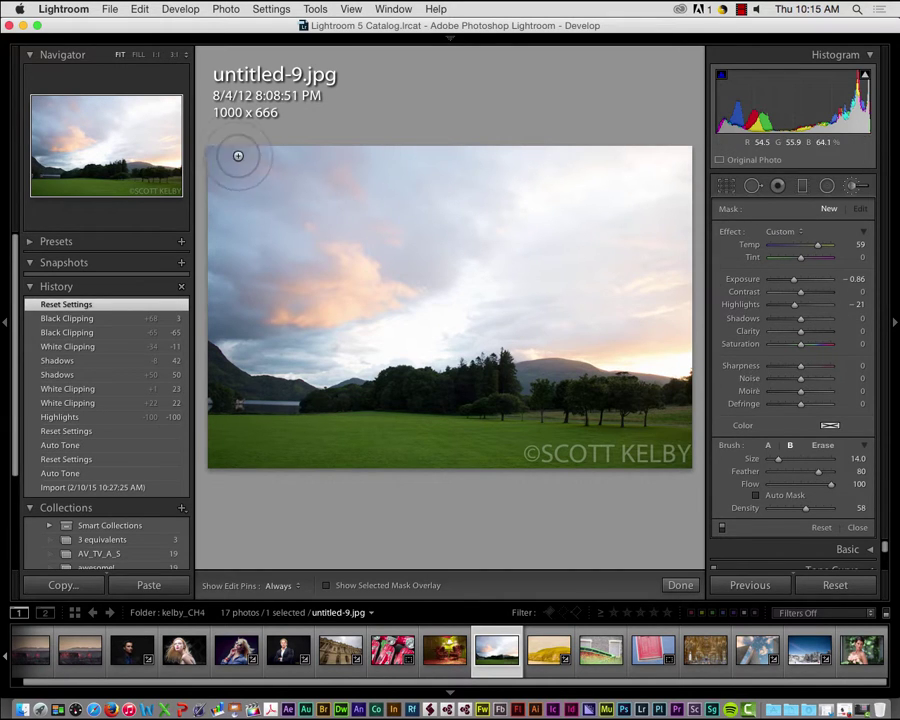
key("h")
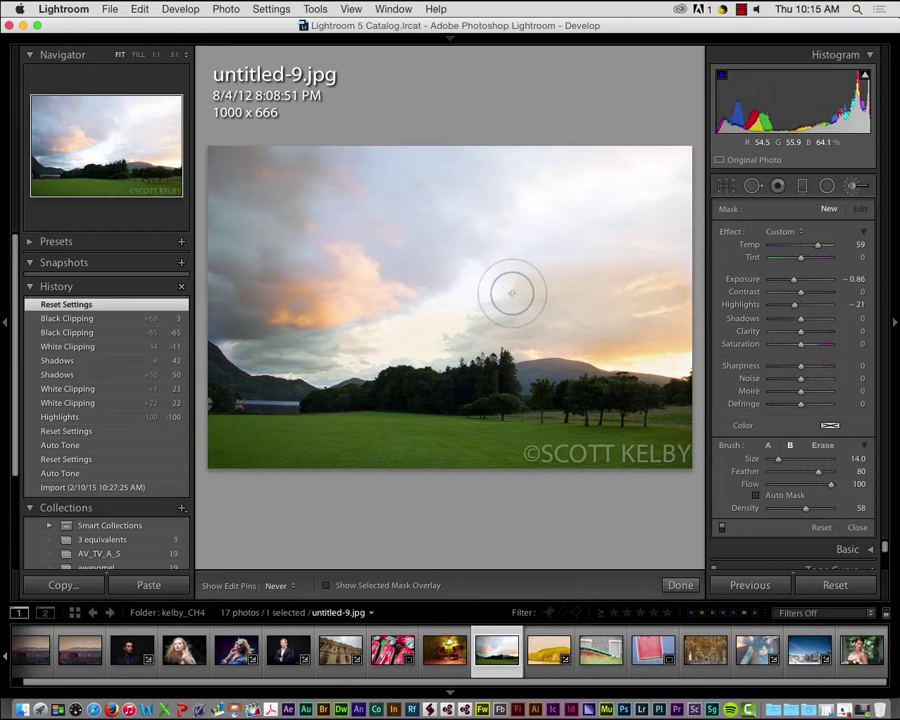
mouse_move(647, 147)
left_mouse_down()
mouse_move(563, 155)
mouse_move(584, 163)
mouse_move(303, 190)
mouse_move(565, 223)
mouse_move(524, 243)
mouse_move(354, 284)
mouse_move(355, 320)
mouse_move(466, 341)
left_mouse_up()
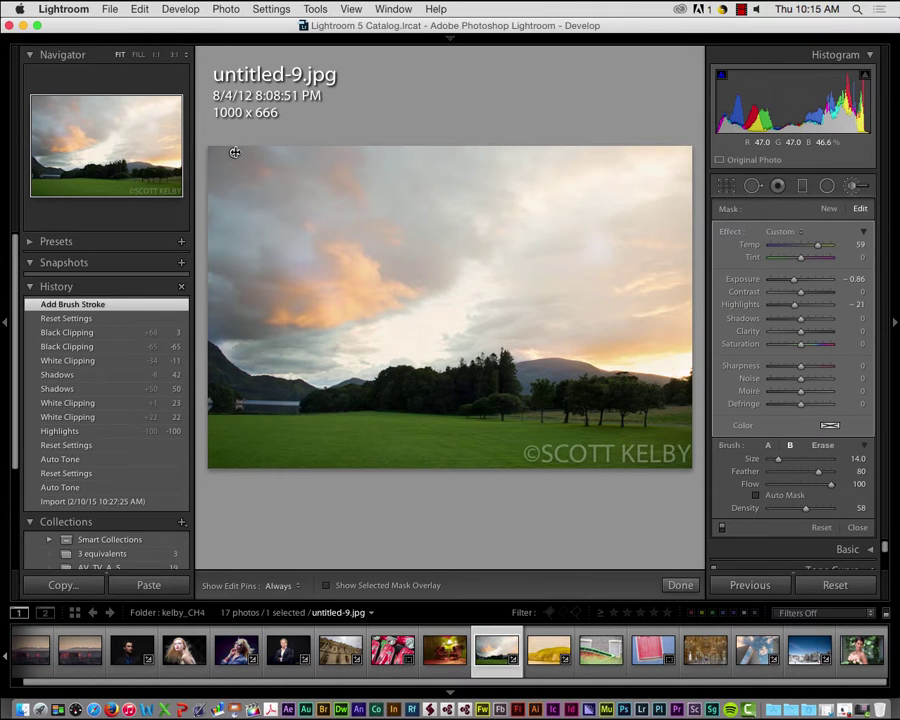
Step: Erase the sky adjustment from the trees along the horizon with the Erase brush
mouse_move(234, 152)
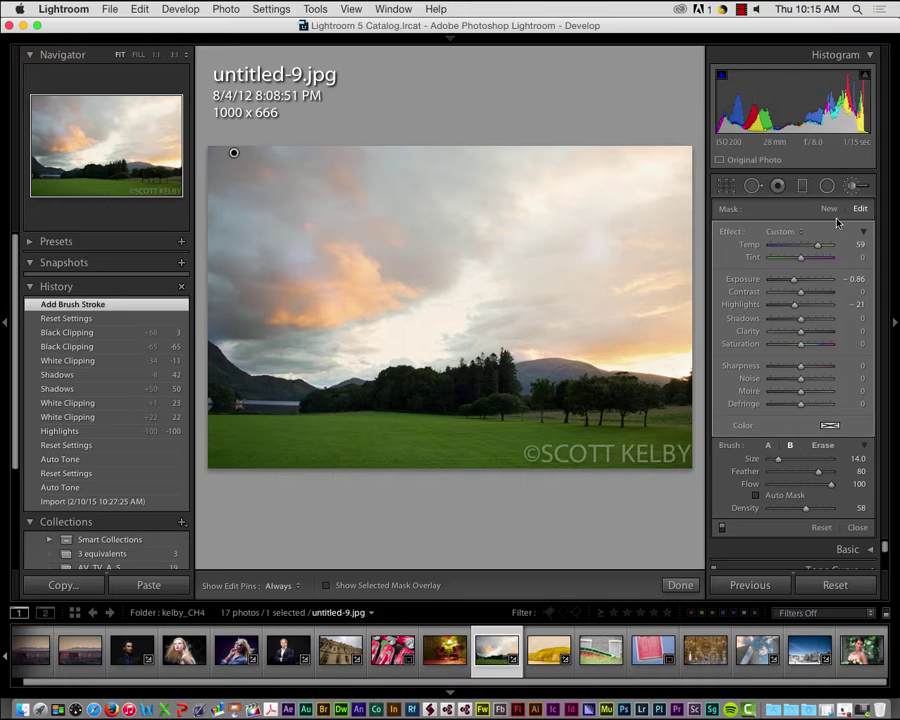
left_click(822, 445)
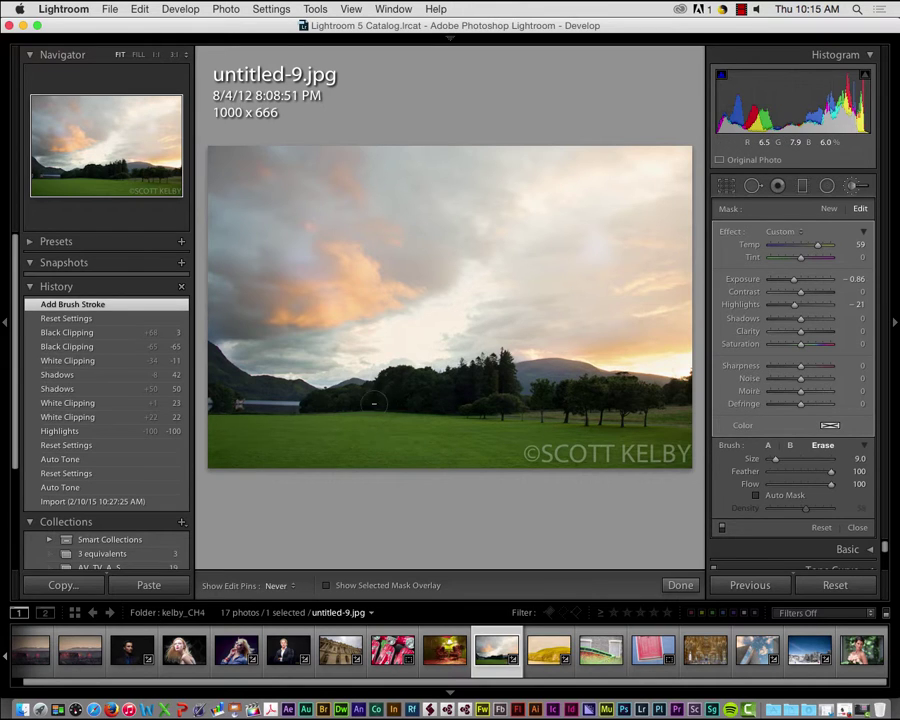
left_click_drag(535, 390, 676, 388)
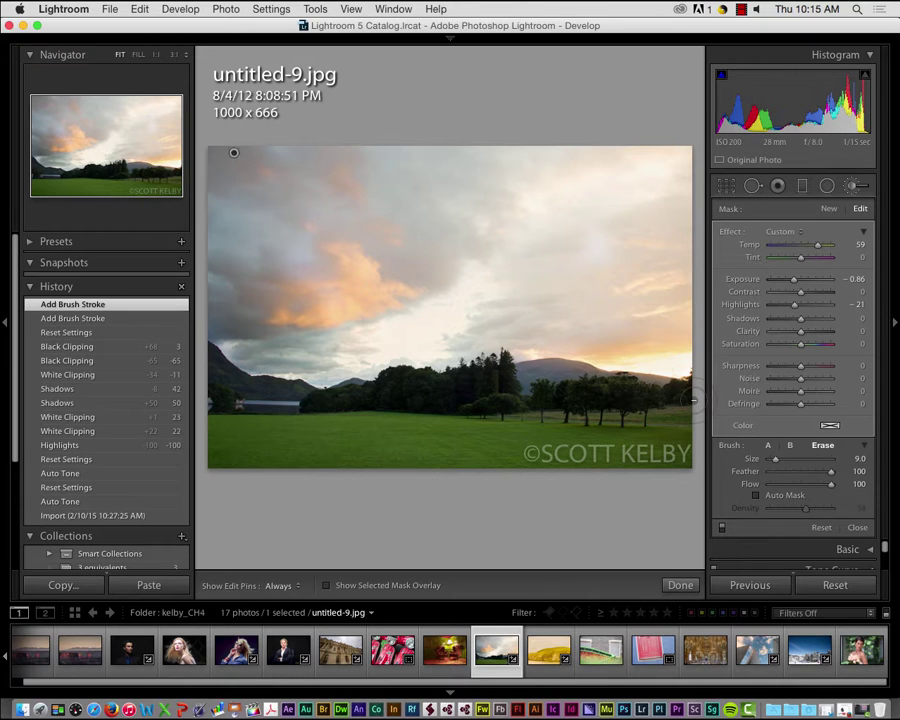
Step: With brush A active, scale the sky adjustment to Exposure -0.99 and Highlights -24, and set its Temp to 15 and Tint to 32
left_click(768, 445)
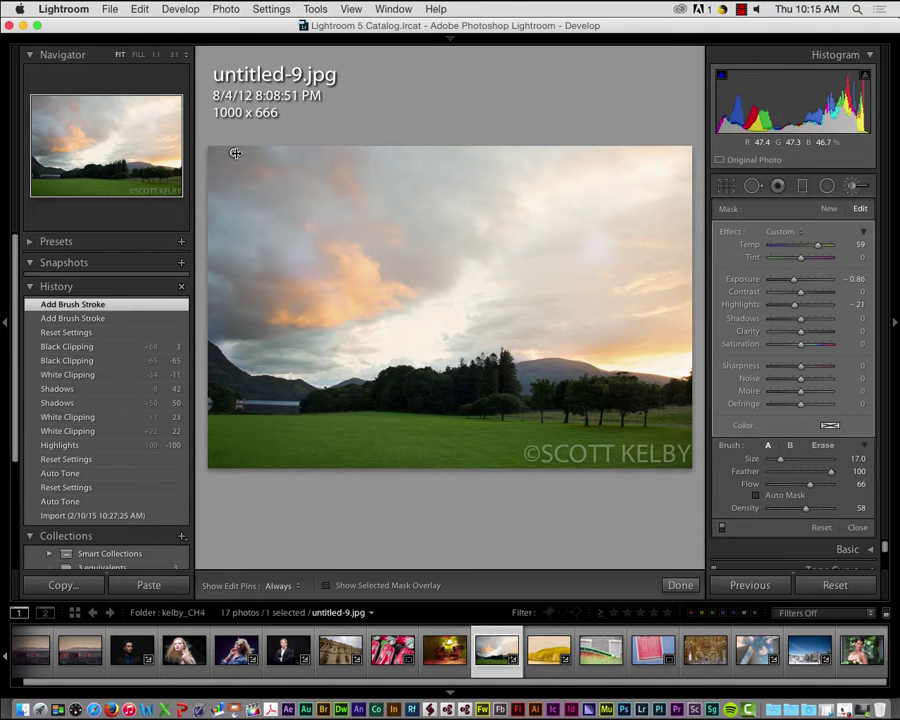
mouse_move(235, 152)
left_mouse_down()
mouse_move(251, 155)
mouse_move(207, 151)
mouse_move(326, 155)
mouse_move(153, 155)
mouse_move(378, 161)
left_mouse_up()
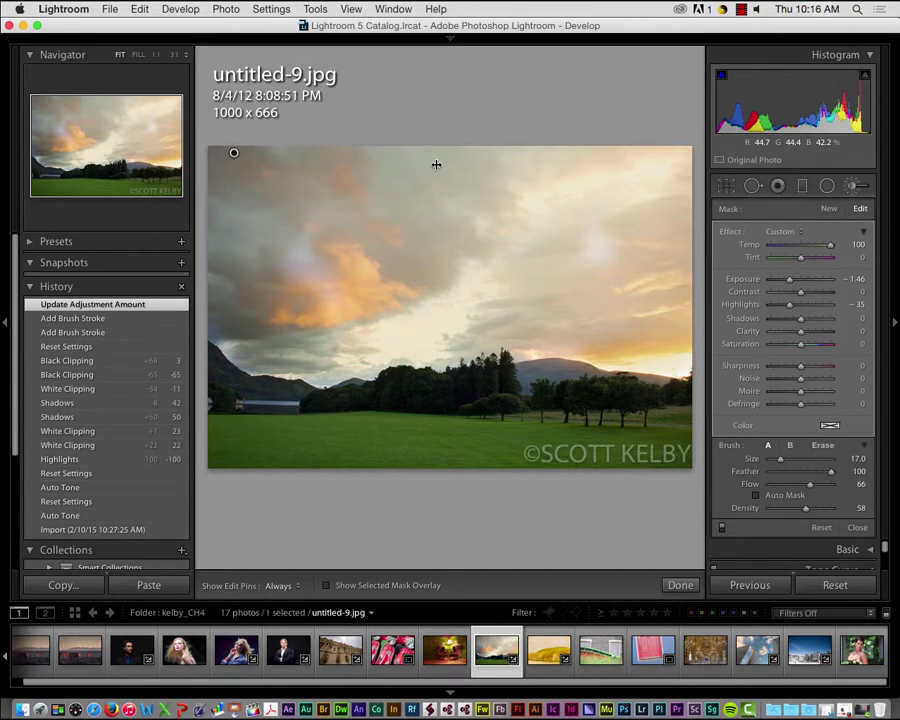
mouse_move(438, 165)
left_mouse_down()
mouse_move(77, 155)
mouse_move(257, 167)
mouse_move(374, 191)
left_mouse_up()
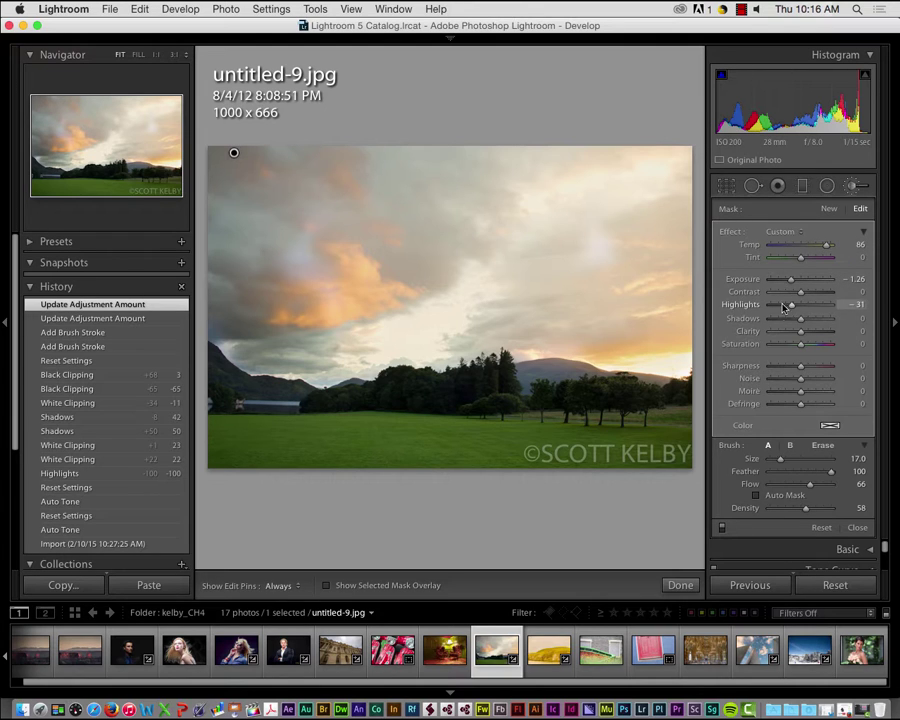
mouse_move(233, 151)
left_mouse_down()
mouse_move(401, 158)
mouse_move(217, 152)
mouse_move(132, 92)
left_mouse_up()
left_click_drag(142, 152, 196, 150)
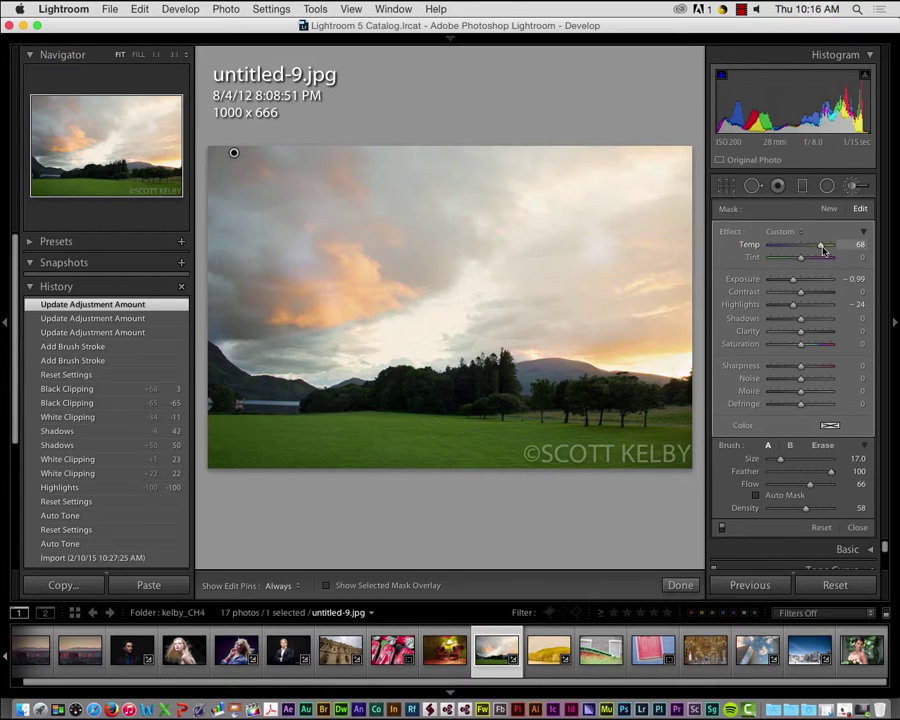
mouse_move(822, 250)
left_mouse_down()
mouse_move(787, 249)
mouse_move(811, 258)
left_mouse_up()
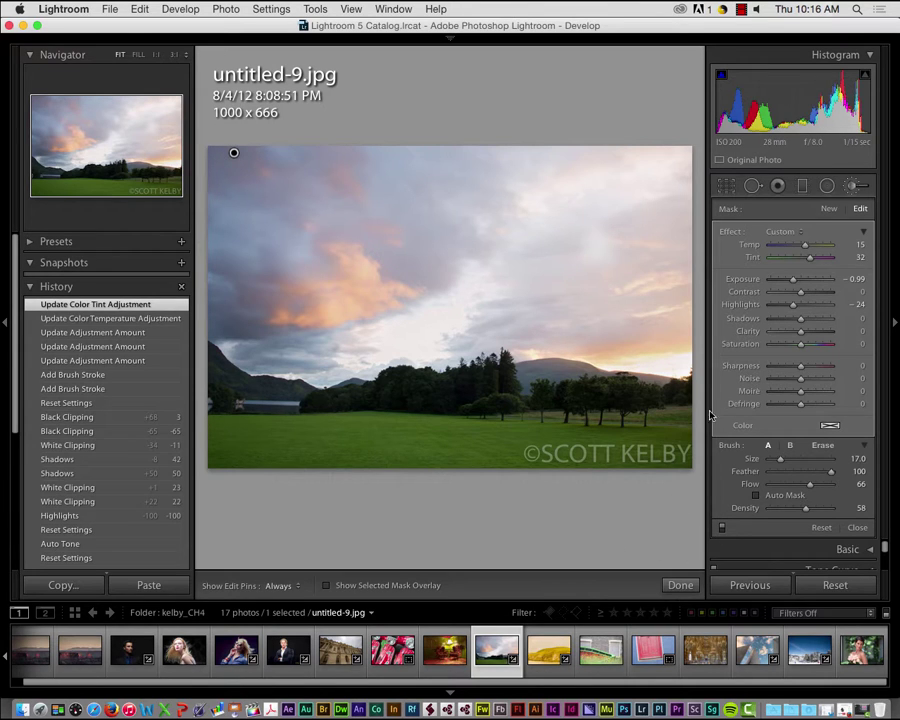
Step: Start a new brush adjustment with Shadows -63 and Saturation -74, and paint it across the grass
left_click(828, 210)
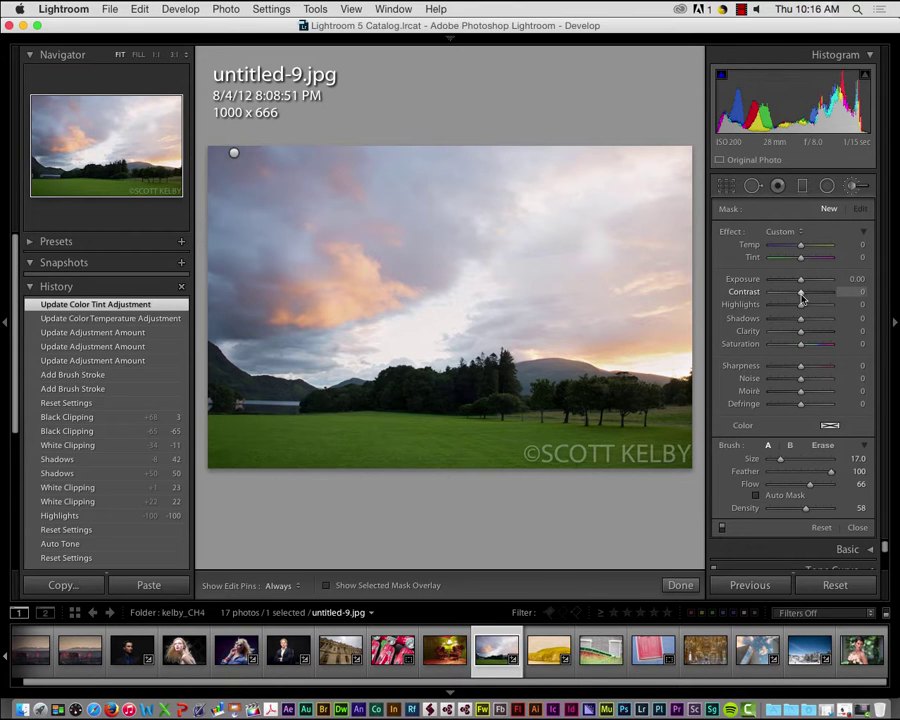
left_click_drag(792, 318, 778, 344)
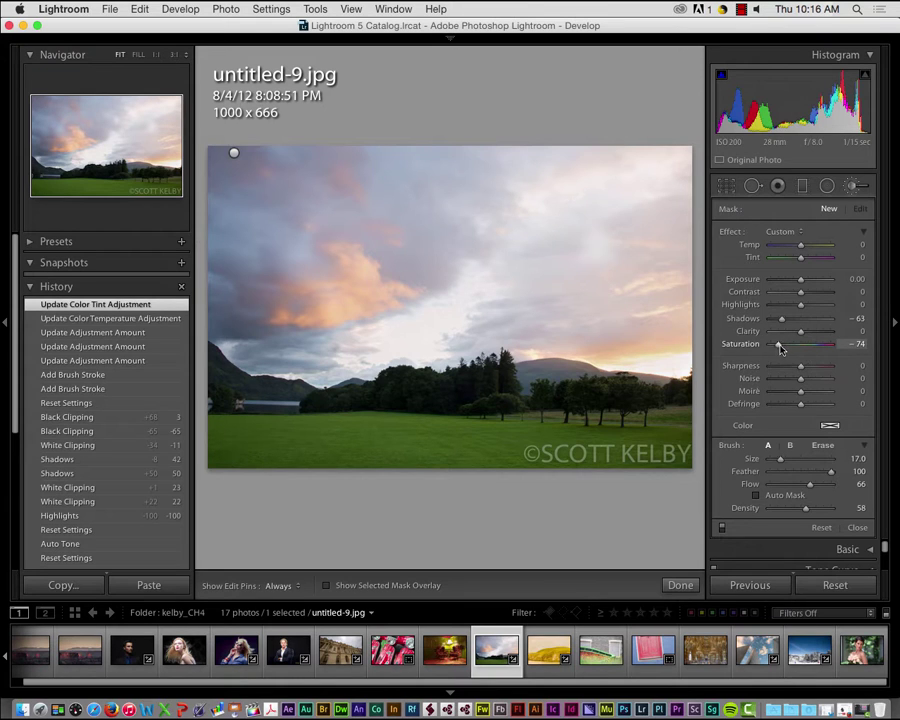
key("h")
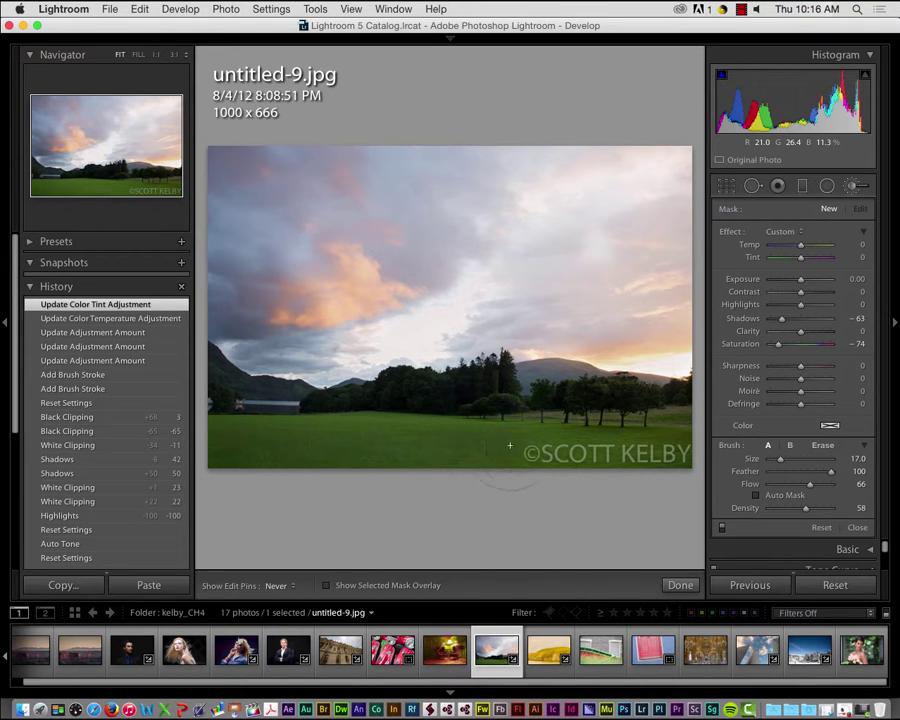
mouse_move(654, 447)
left_mouse_down()
mouse_move(573, 448)
mouse_move(212, 453)
mouse_move(674, 445)
left_mouse_up()
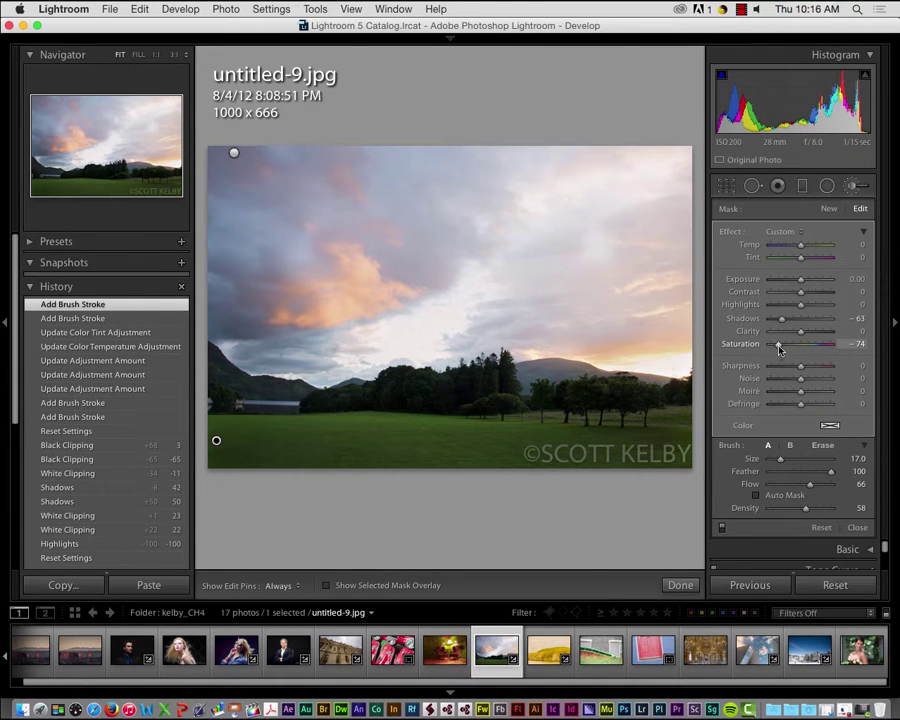
Step: Raise the grass adjustment's Saturation and Shadows to 100, and scale the whole adjustment back to 91
left_click_drag(769, 345, 848, 347)
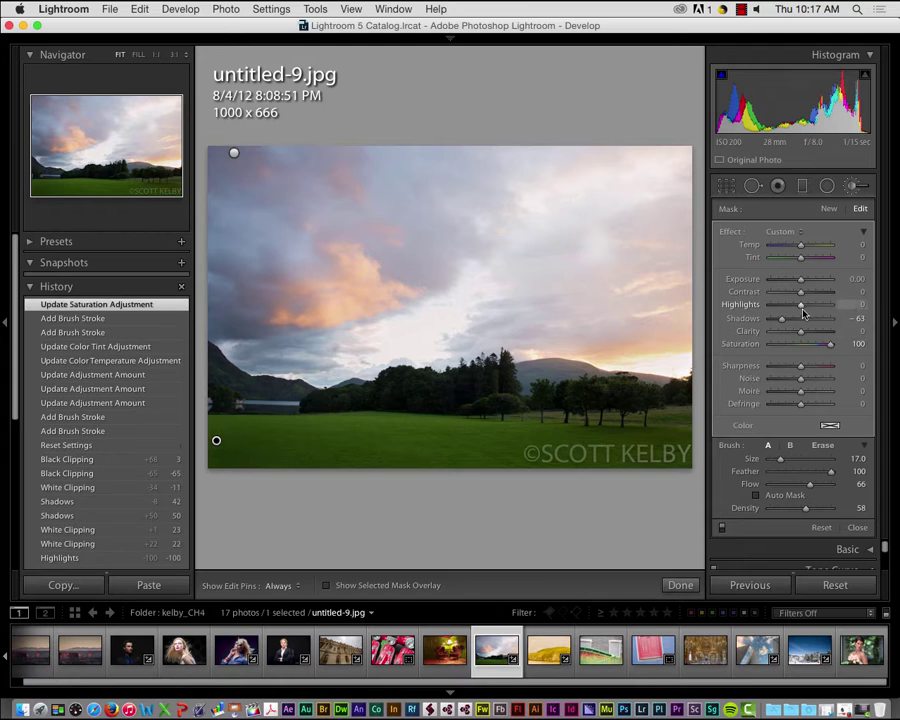
left_click_drag(782, 318, 847, 323)
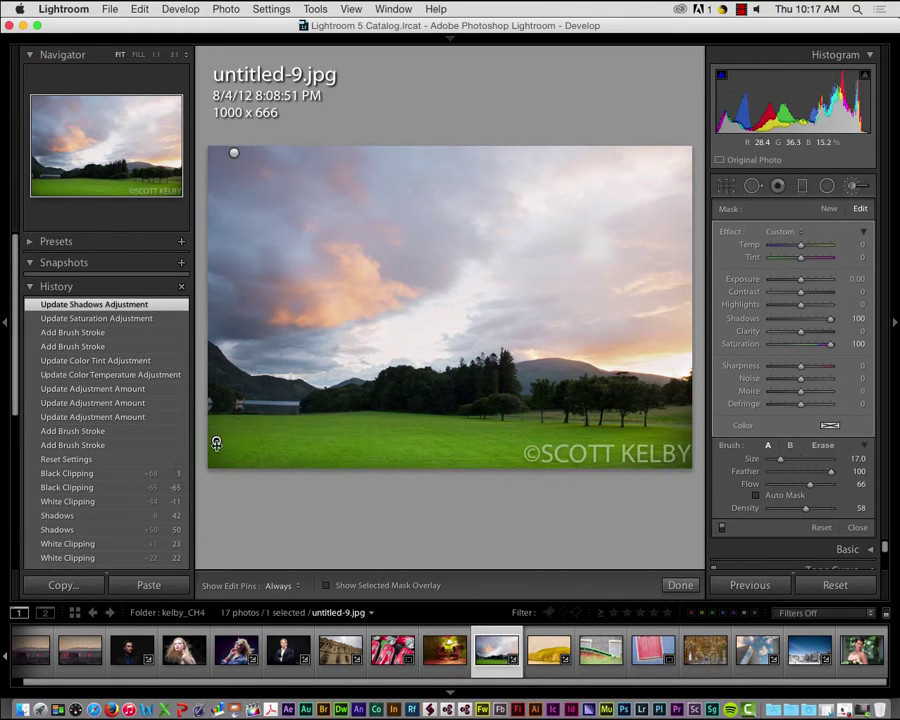
mouse_move(216, 440)
left_mouse_down()
mouse_move(242, 437)
mouse_move(170, 440)
mouse_move(68, 426)
mouse_move(198, 440)
left_mouse_up()
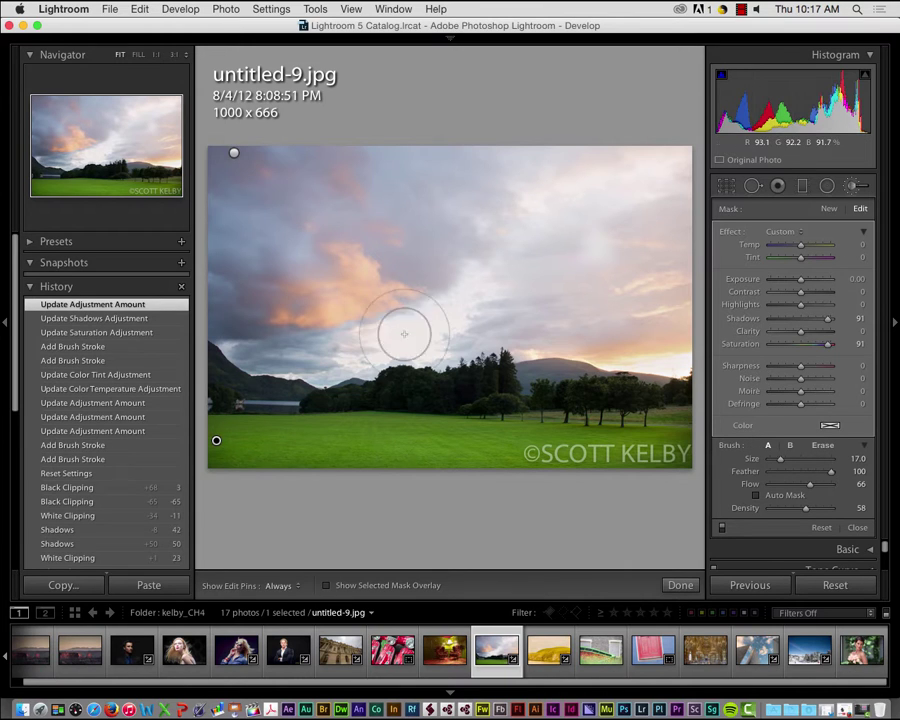
Step: Delete the brush adjustment covering the sky
left_click(233, 152)
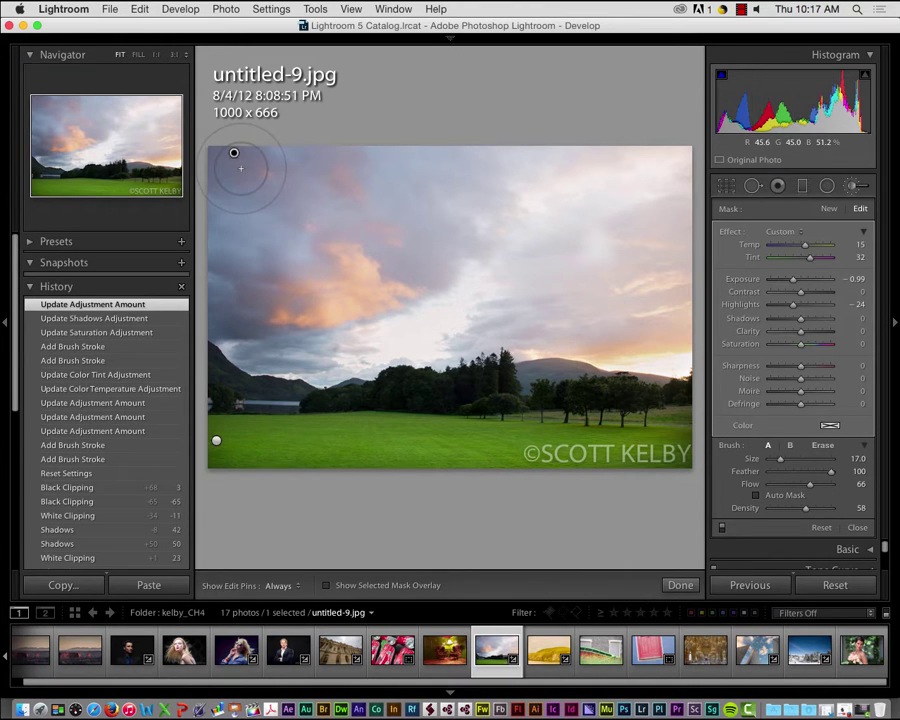
key("Delete")
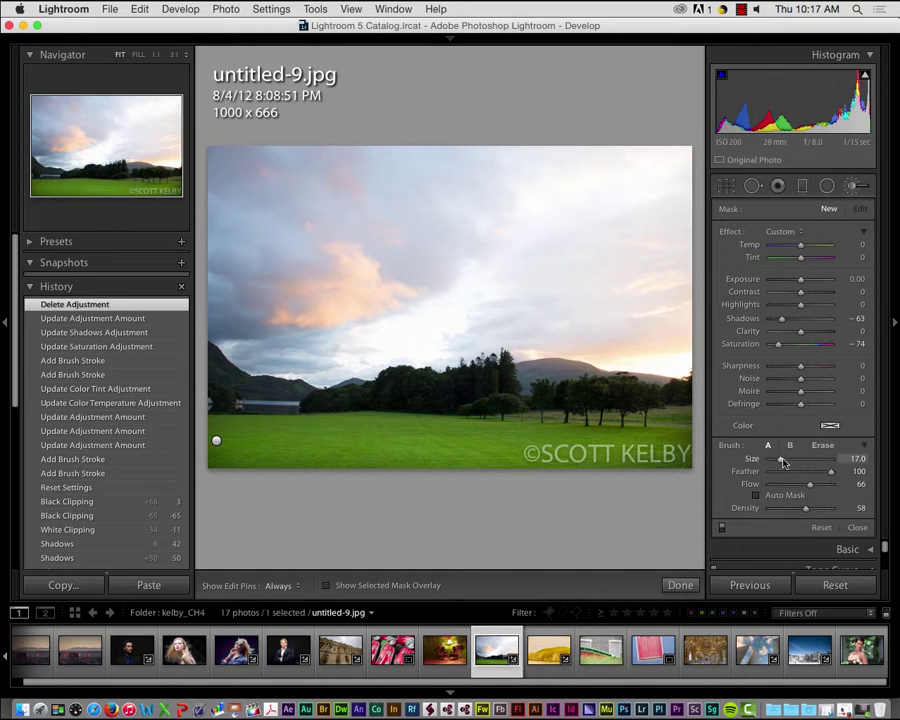
Step: Paint a dark band across the middle of the sky with Feather 75, Flow 100 and Exposure -3.01
left_click_drag(831, 471, 781, 474)
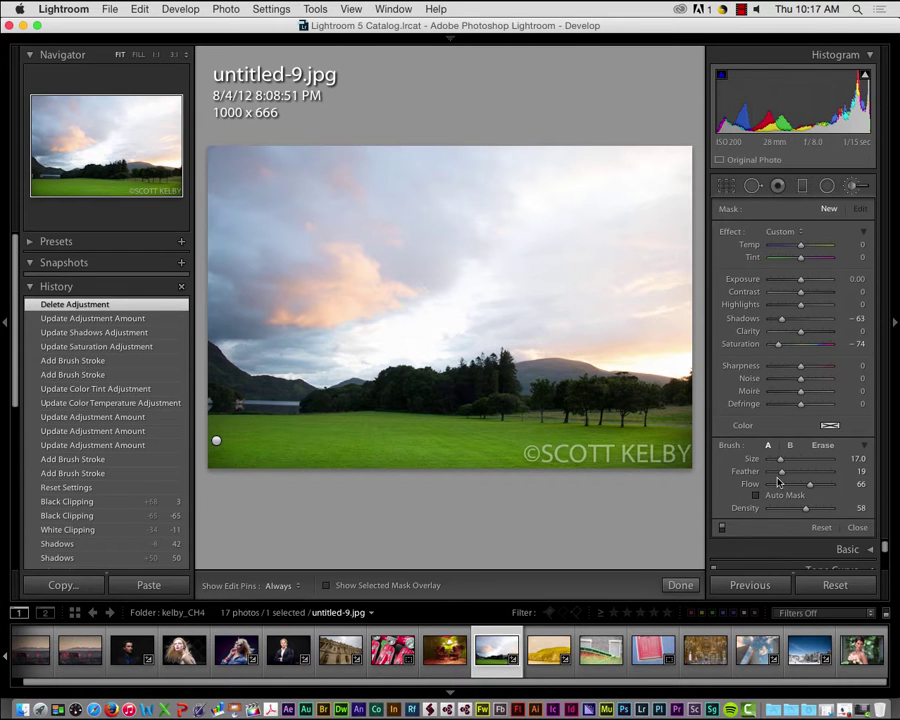
left_click_drag(782, 474, 840, 488)
left_click_drag(797, 284, 778, 279)
key("h")
mouse_move(410, 270)
left_mouse_down()
mouse_move(529, 268)
mouse_move(373, 269)
mouse_move(576, 270)
mouse_move(216, 269)
mouse_move(645, 280)
mouse_move(466, 273)
mouse_move(613, 271)
left_mouse_up()
key("h")
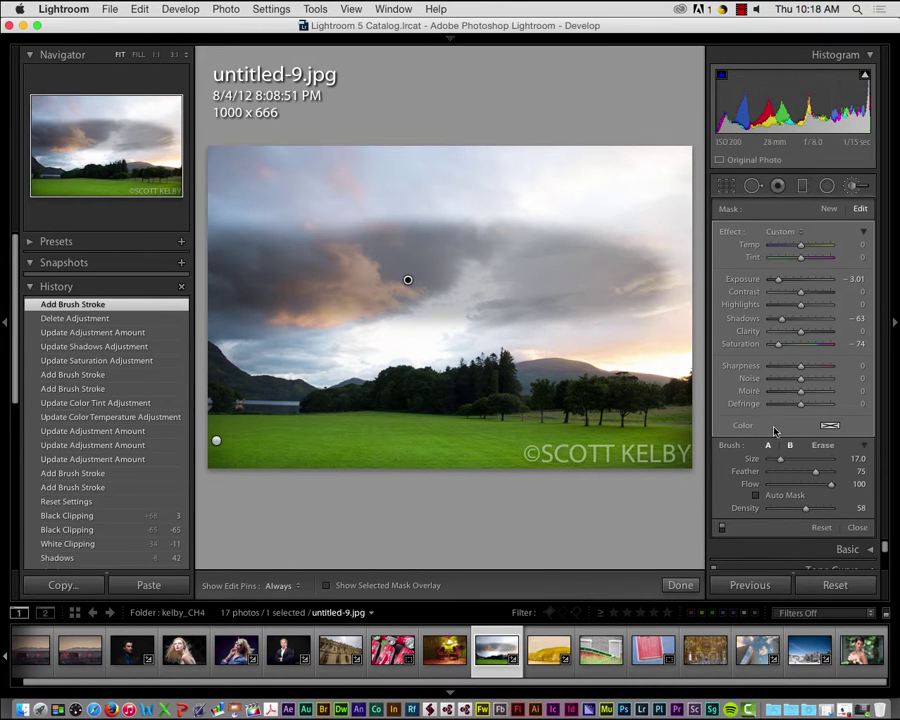
Step: Paint strokes across the upper-left sky, first with the brush Flow at 17 and again with Flow at 32
left_click_drag(831, 485, 779, 484)
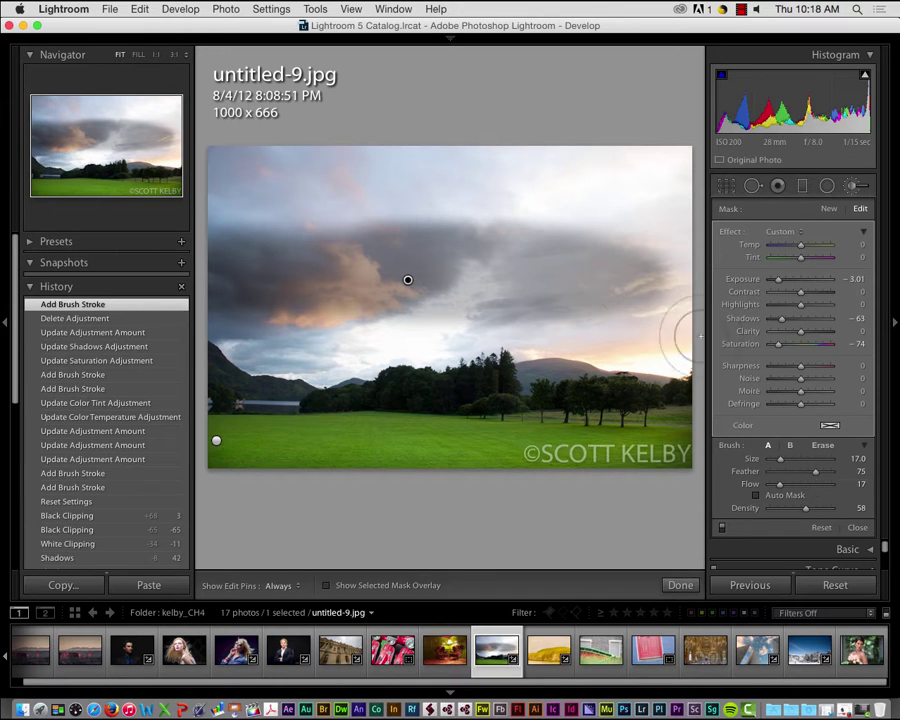
key("h")
left_click_drag(314, 194, 270, 191)
mouse_move(270, 191)
left_mouse_down()
mouse_move(622, 201)
mouse_move(223, 197)
left_mouse_up()
mouse_move(223, 197)
left_mouse_down()
mouse_move(612, 198)
mouse_move(378, 191)
left_mouse_up()
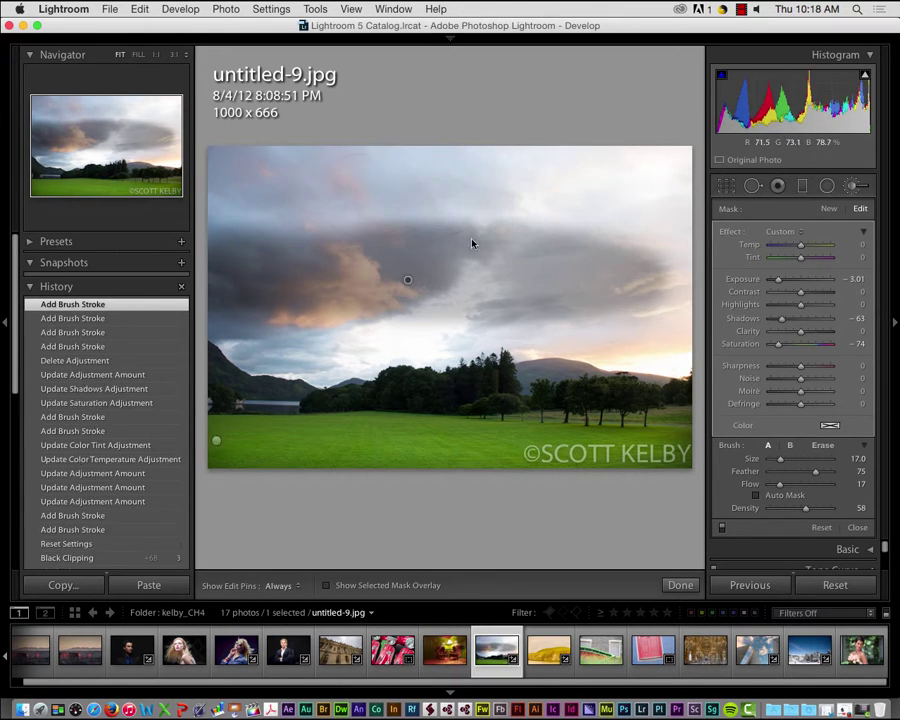
left_click_drag(780, 485, 790, 485)
mouse_move(348, 179)
left_mouse_down()
mouse_move(617, 195)
mouse_move(300, 192)
left_mouse_up()
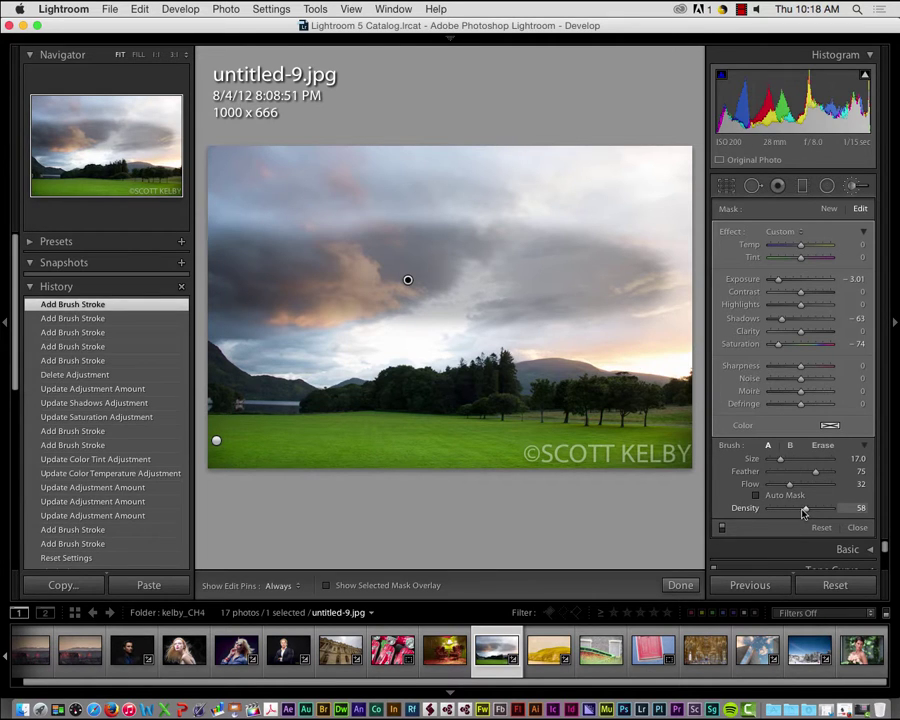
Step: Set the brush Density to 100 and paint across the upper sky, once at Flow 32 and once at Flow 100
left_click_drag(807, 512, 832, 508)
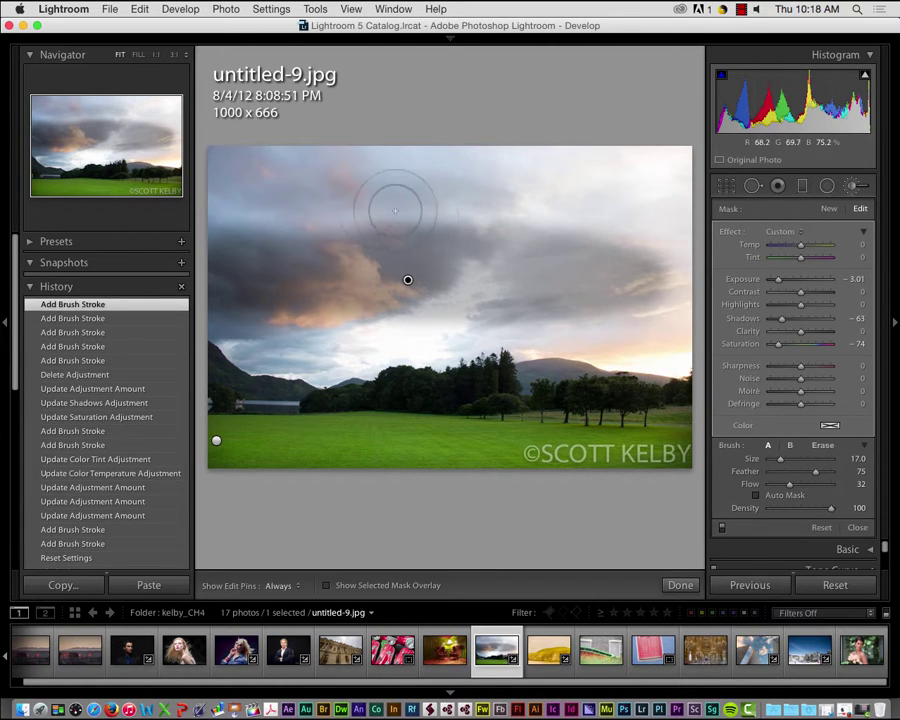
key("h")
left_click_drag(488, 194, 362, 191)
key("h")
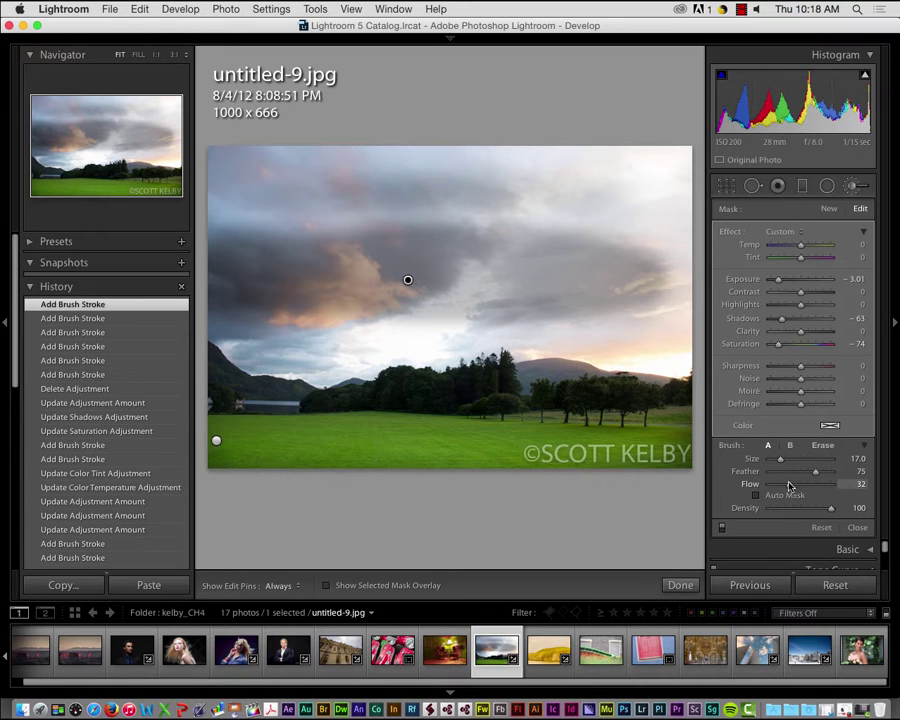
left_click_drag(788, 484, 835, 484)
mouse_move(325, 188)
left_mouse_down()
mouse_move(501, 190)
mouse_move(313, 188)
mouse_move(532, 185)
left_mouse_up()
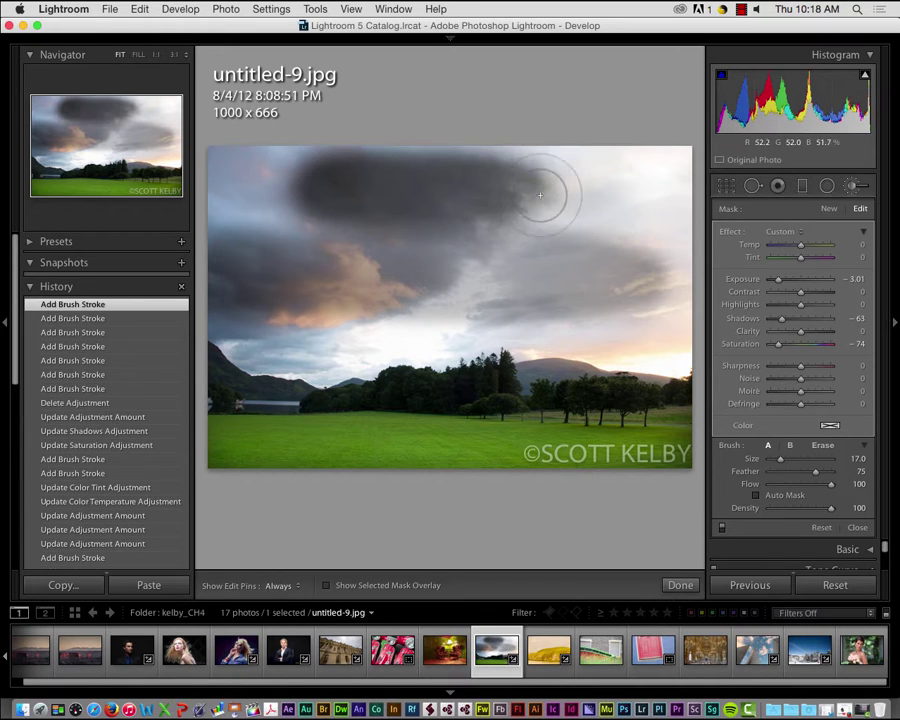
Step: Paint over the right end of the dark upper-sky stroke at Density 31, and set Density to 65
left_click_drag(826, 508, 788, 508)
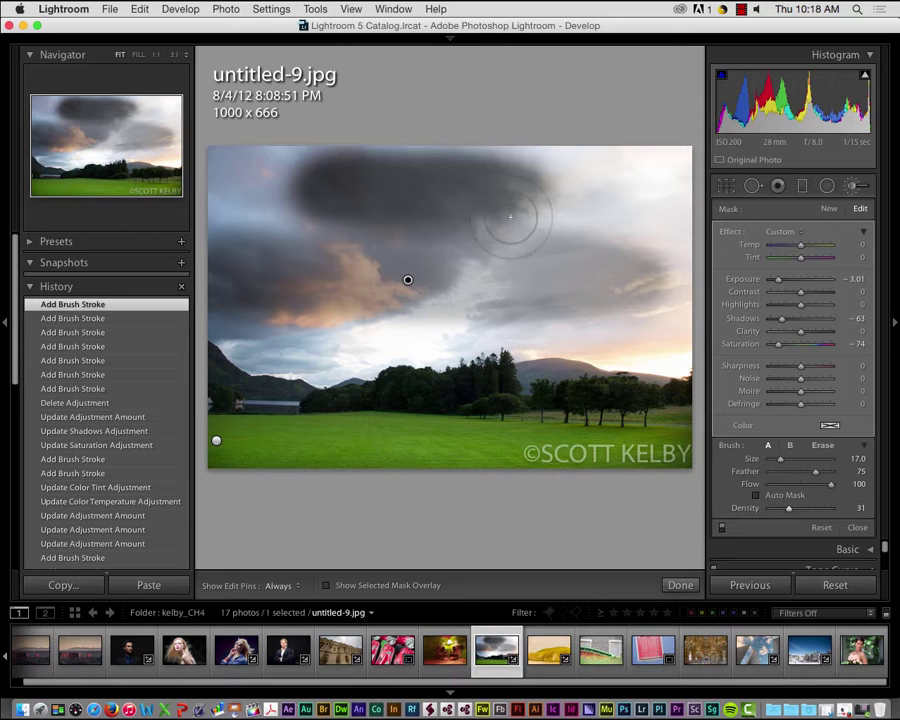
key("h")
mouse_move(556, 199)
left_mouse_down()
mouse_move(632, 198)
mouse_move(522, 185)
mouse_move(649, 186)
mouse_move(566, 187)
mouse_move(621, 177)
left_mouse_up()
key("h")
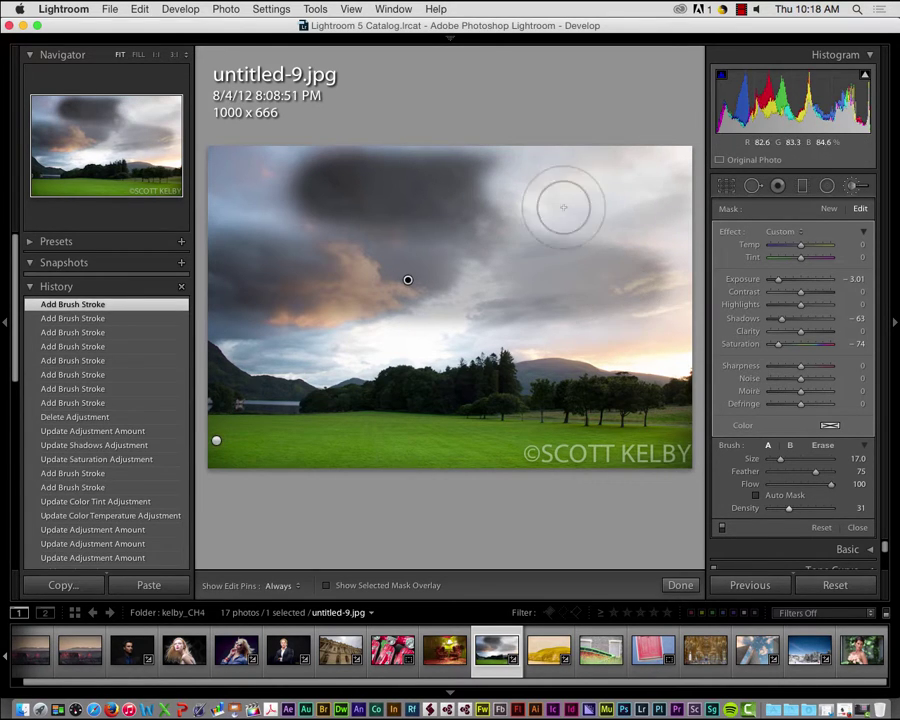
left_click_drag(790, 508, 812, 512)
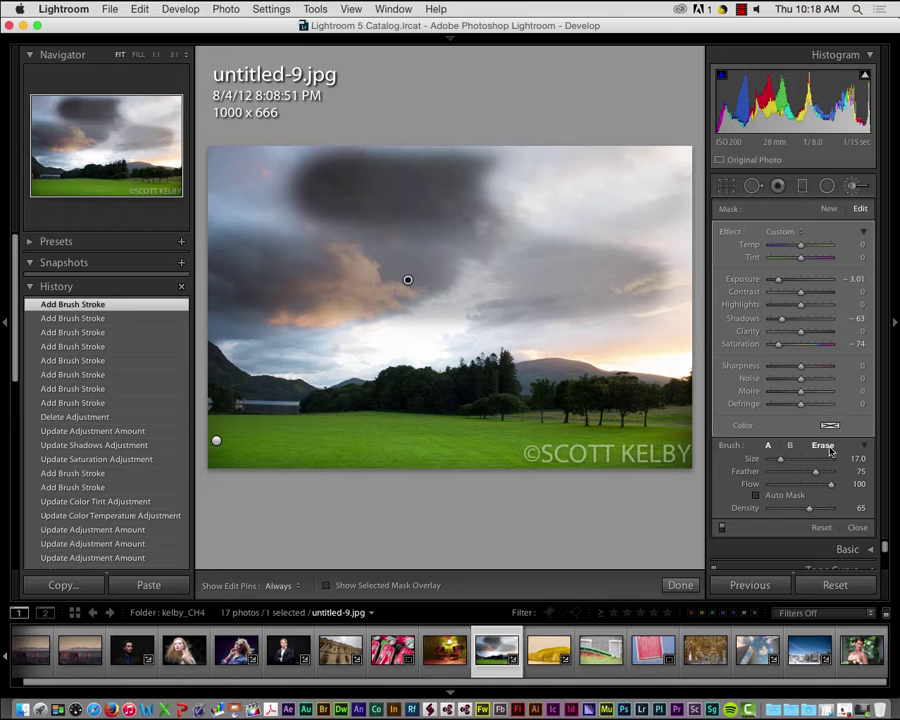
Step: Reset all brushwork on the photo and set the brush's tint color to green with hue 126 and saturation 87%
left_click(821, 529)
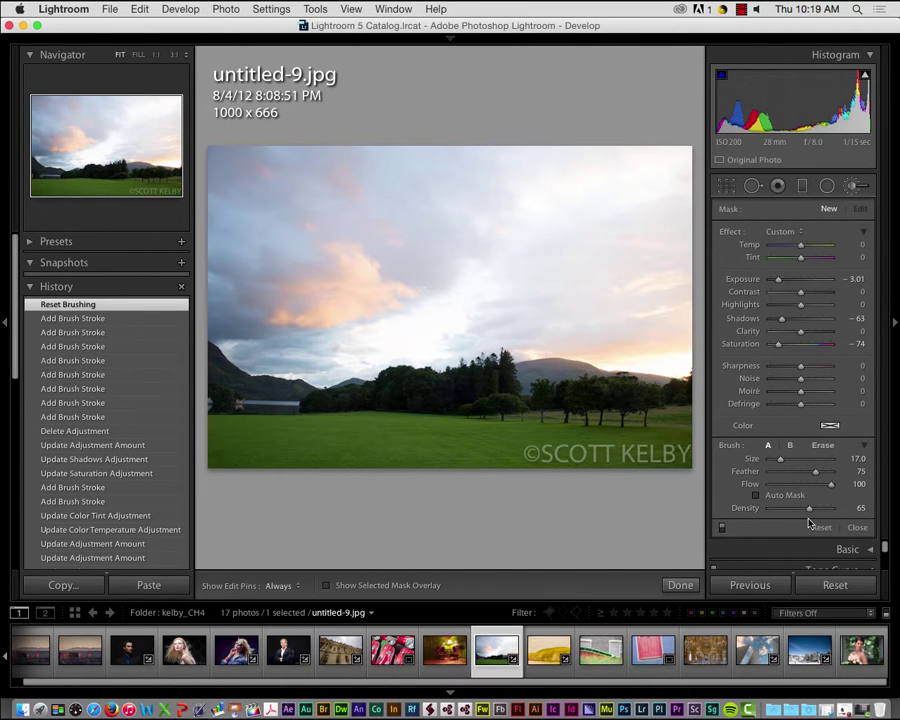
left_click(829, 425)
left_click(625, 432)
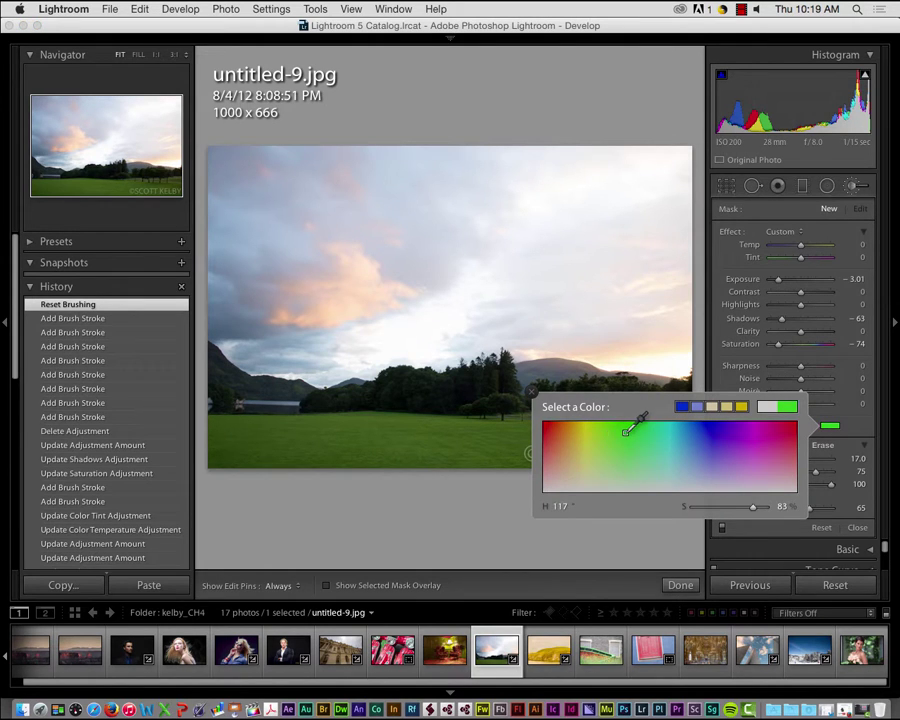
left_click(631, 430)
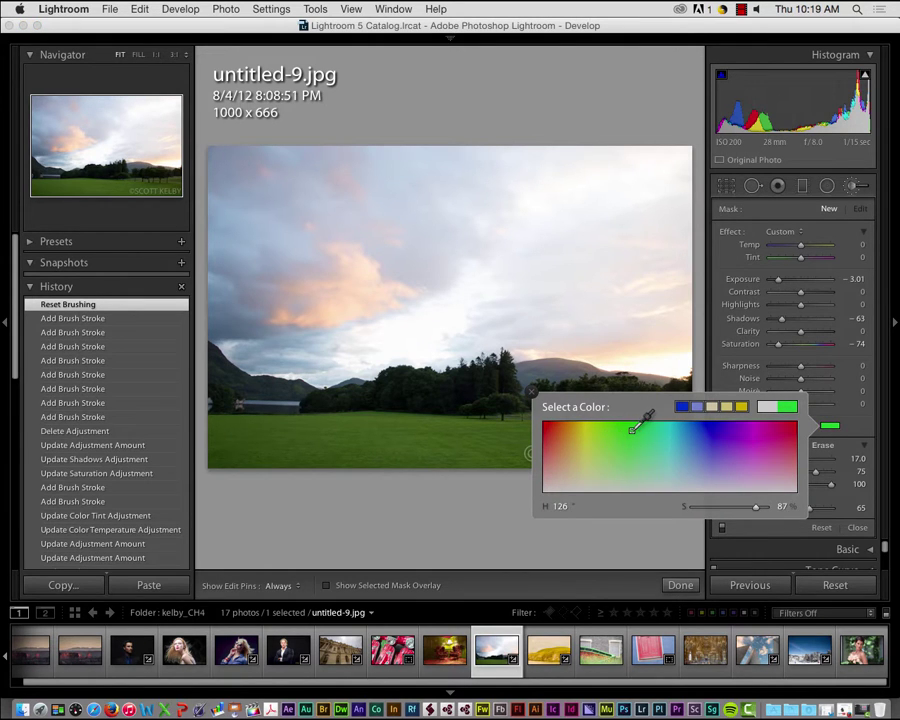
left_click(725, 368)
Step: Paint the green tint over the sky, adjust it to Exposure -0.11, Shadows 16 and Saturation -31, and set brush Flow to 60
mouse_move(434, 271)
left_mouse_down()
mouse_move(518, 278)
mouse_move(343, 315)
mouse_move(578, 310)
mouse_move(616, 328)
mouse_move(683, 333)
mouse_move(545, 262)
mouse_move(499, 224)
mouse_move(606, 177)
mouse_move(711, 161)
mouse_move(691, 349)
mouse_move(598, 340)
mouse_move(656, 197)
mouse_move(300, 158)
mouse_move(256, 169)
mouse_move(186, 162)
mouse_move(196, 304)
mouse_move(249, 333)
mouse_move(376, 336)
mouse_move(303, 350)
mouse_move(342, 295)
mouse_move(300, 257)
mouse_move(445, 206)
mouse_move(559, 182)
mouse_move(259, 190)
mouse_move(230, 271)
mouse_move(258, 305)
left_mouse_up()
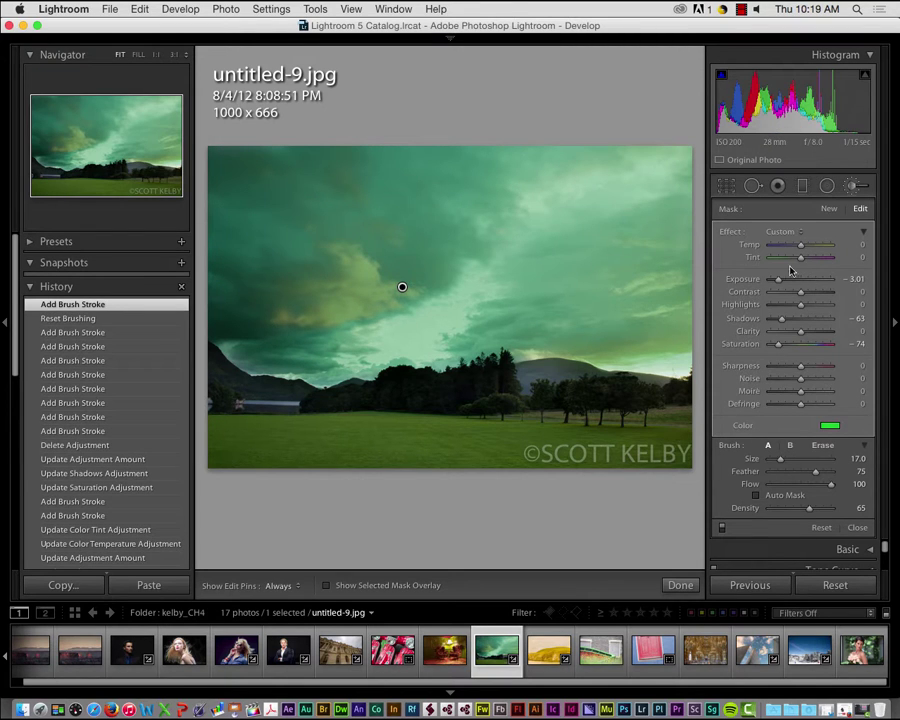
mouse_move(781, 279)
left_mouse_down()
mouse_move(801, 281)
mouse_move(787, 325)
mouse_move(804, 317)
mouse_move(780, 346)
mouse_move(812, 346)
mouse_move(790, 344)
left_mouse_up()
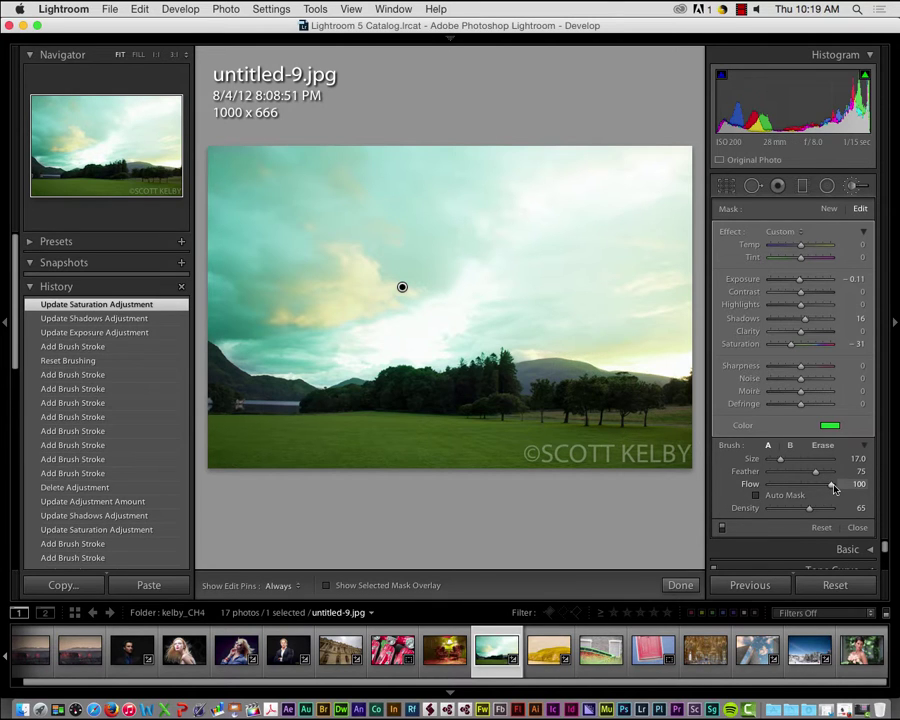
left_click_drag(834, 489, 806, 489)
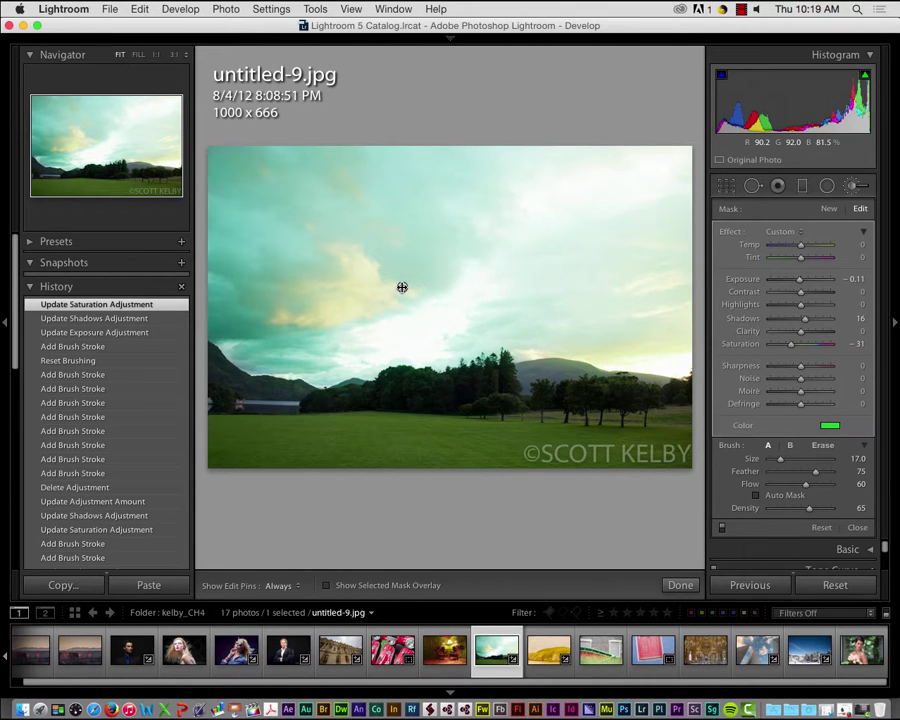
Step: Delete the green sky adjustment, and toggle the Adjustment Brush off, on and off again
key("Delete")
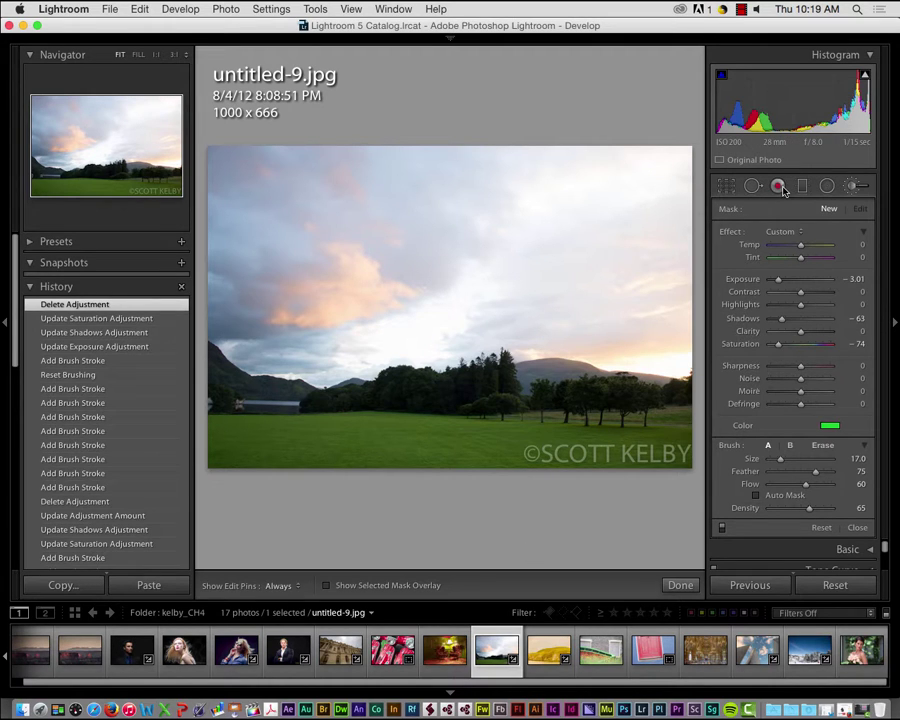
key("k")
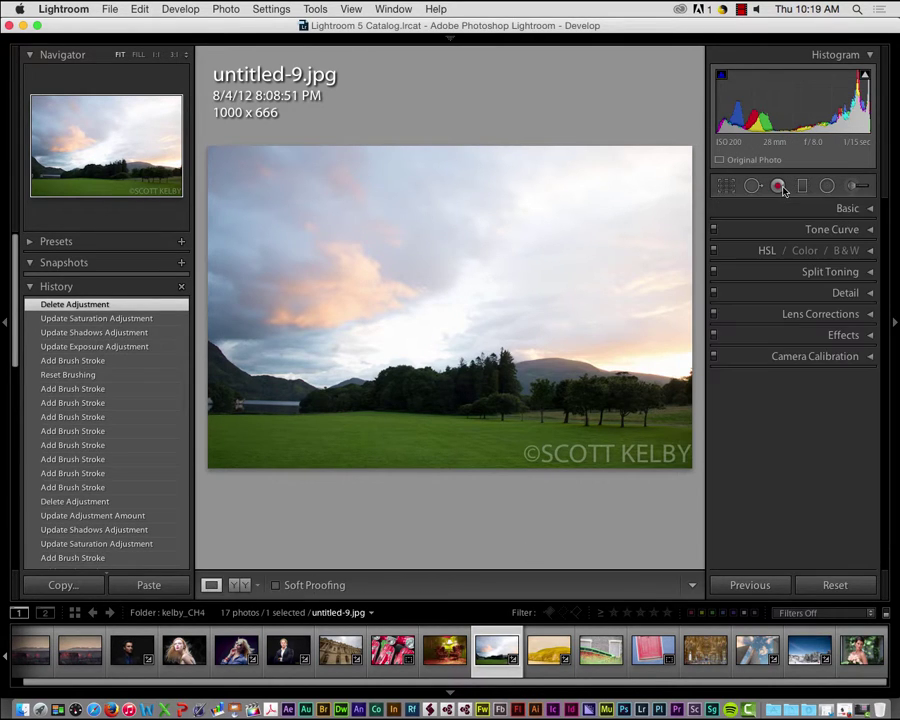
key("k")
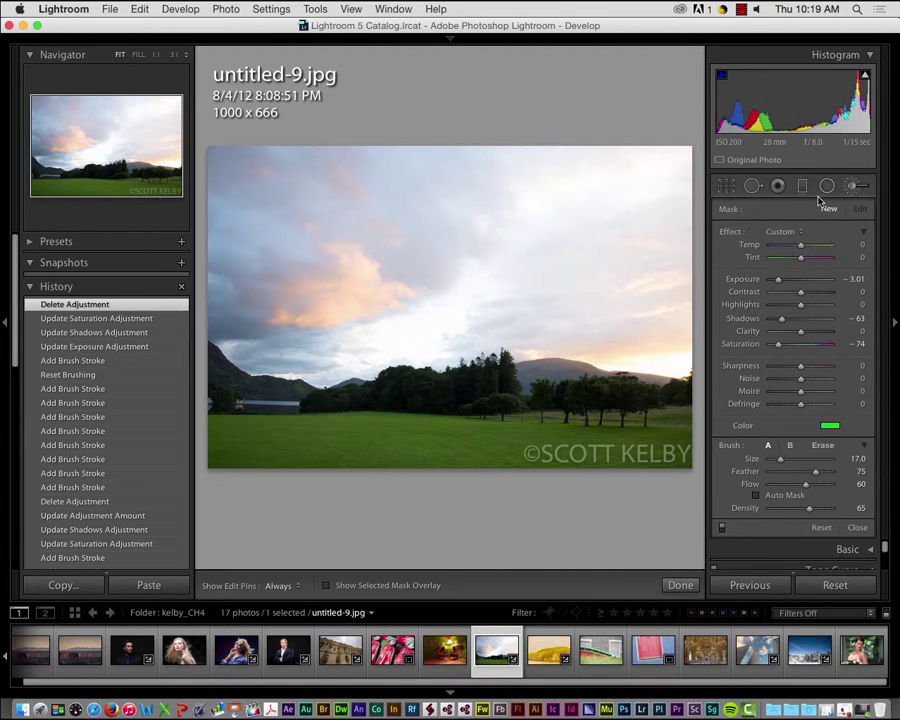
key("k")
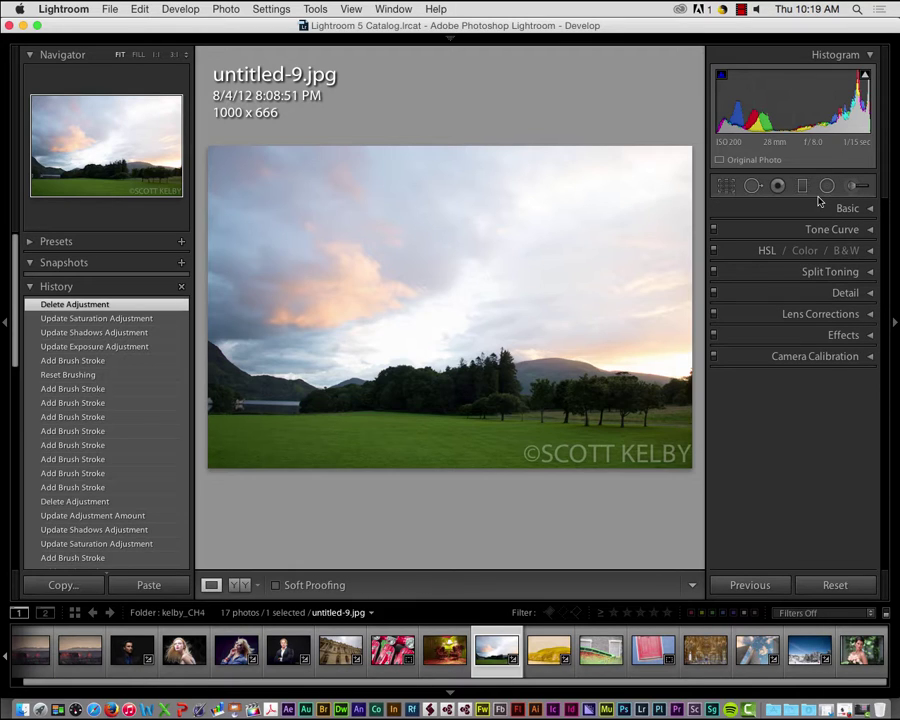